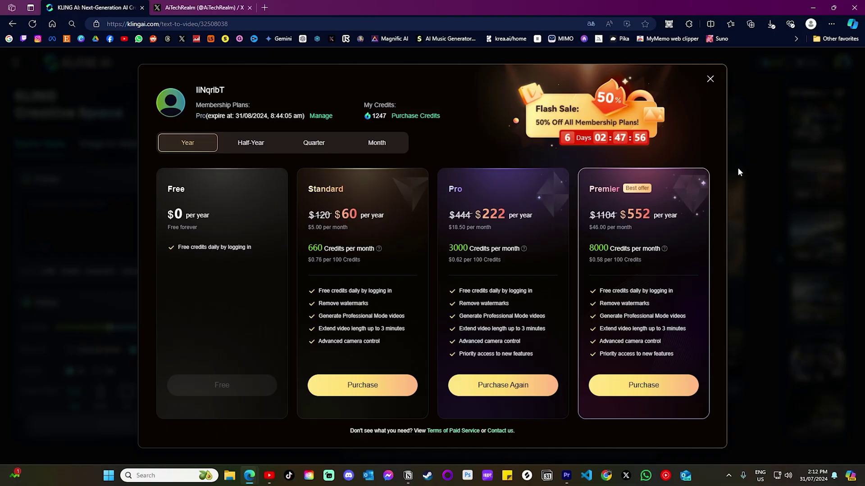
Switch the membership plan prices from yearly to monthly billing
click(378, 143)
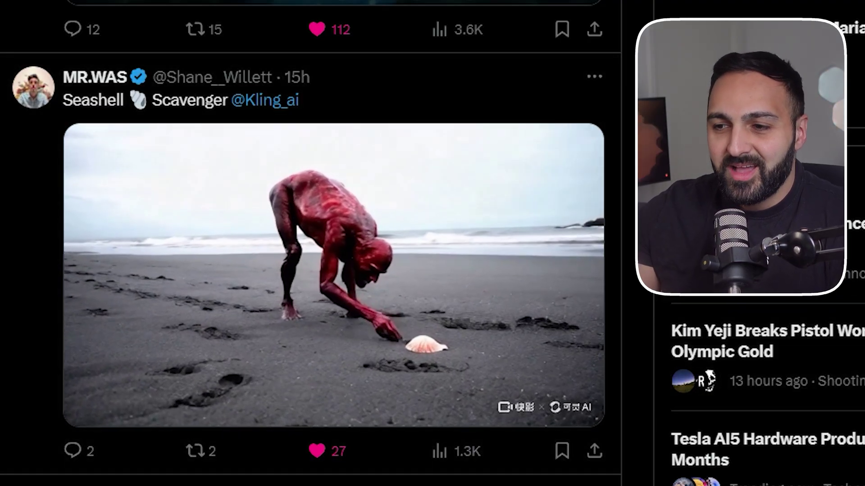
Play the Seashell Scavenger beach clip on X in full screen
click(581, 405)
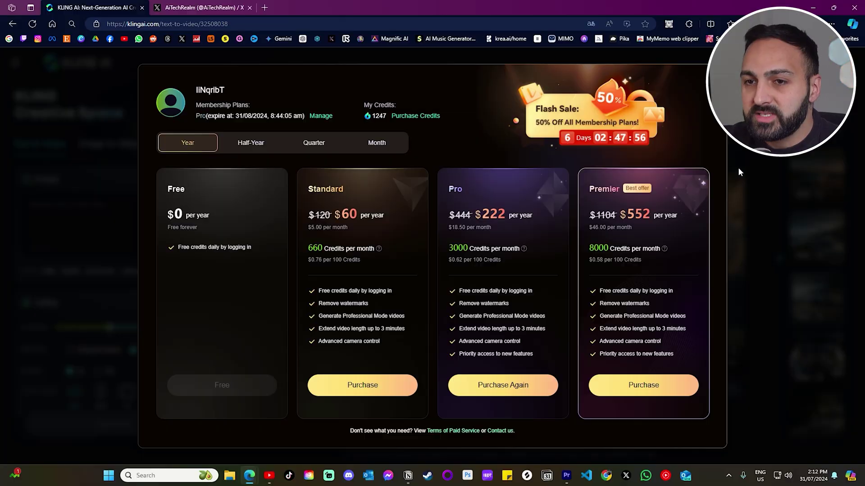
View the monthly plan prices, then close the membership plans window
click(378, 148)
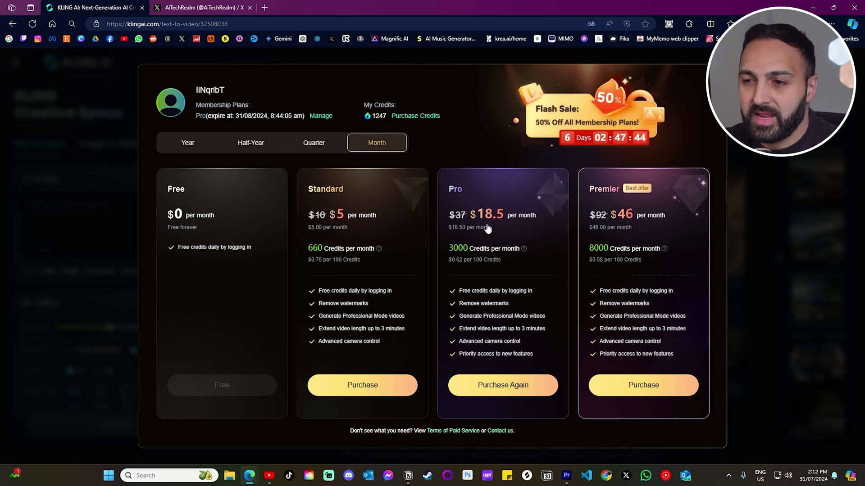
key(Escape)
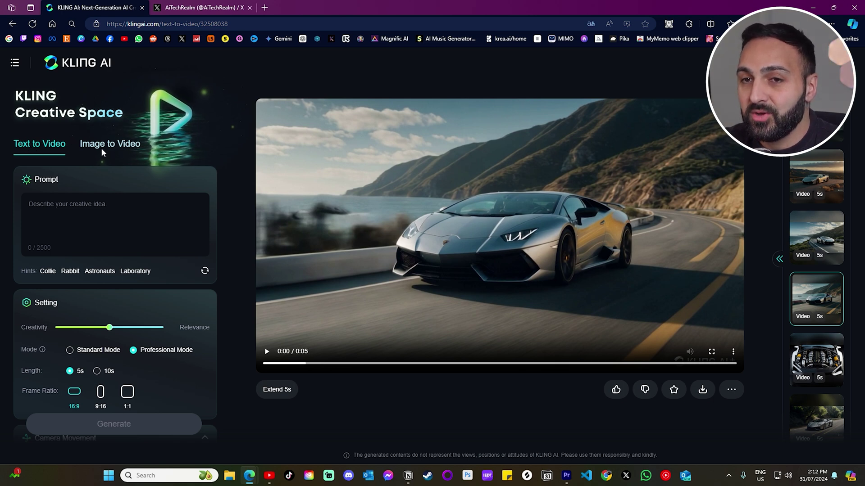
Compare the text-to-video and image-to-video layouts, settling on Image to Video
click(114, 145)
click(29, 149)
click(113, 145)
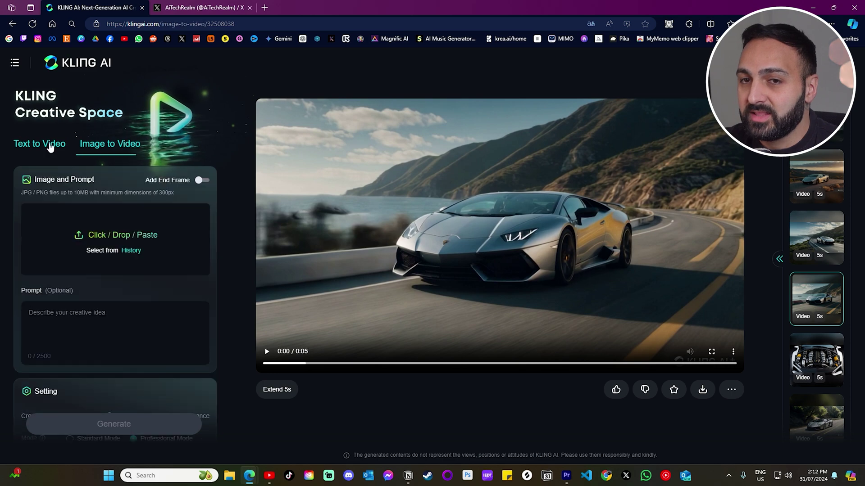
click(48, 145)
click(111, 146)
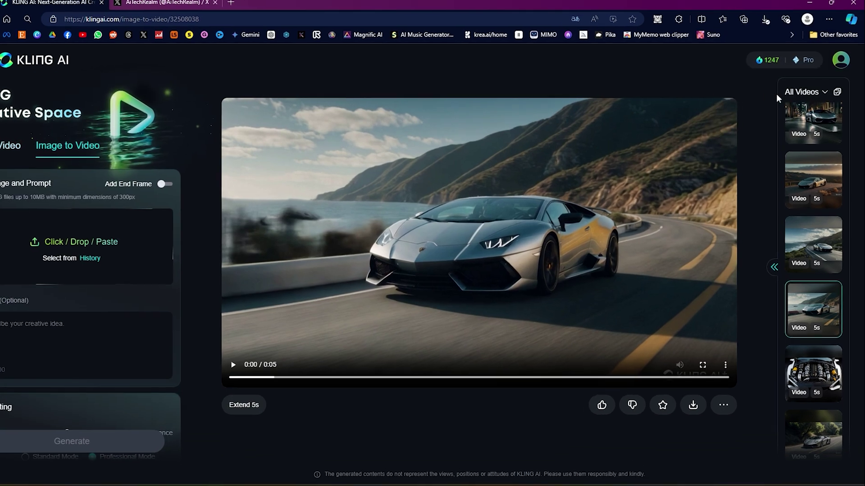
Show the video history filter options and scroll through past generated videos
click(827, 94)
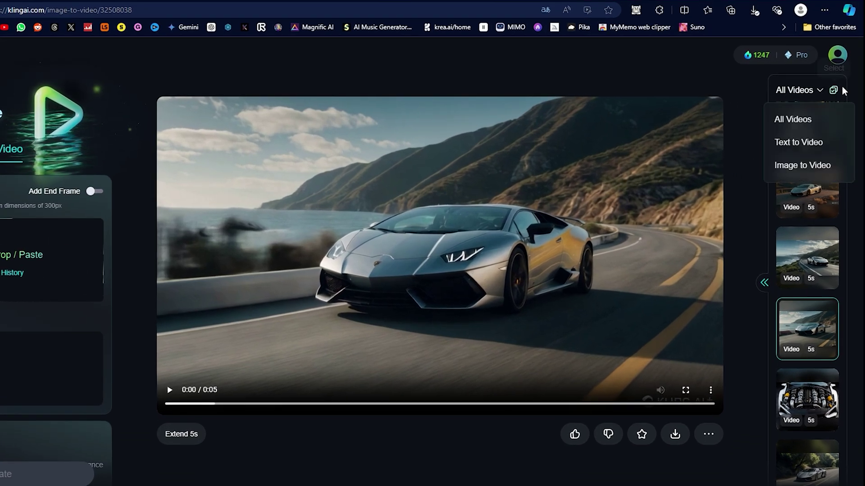
scroll(804, 183, down, 3)
scroll(801, 184, down, 10)
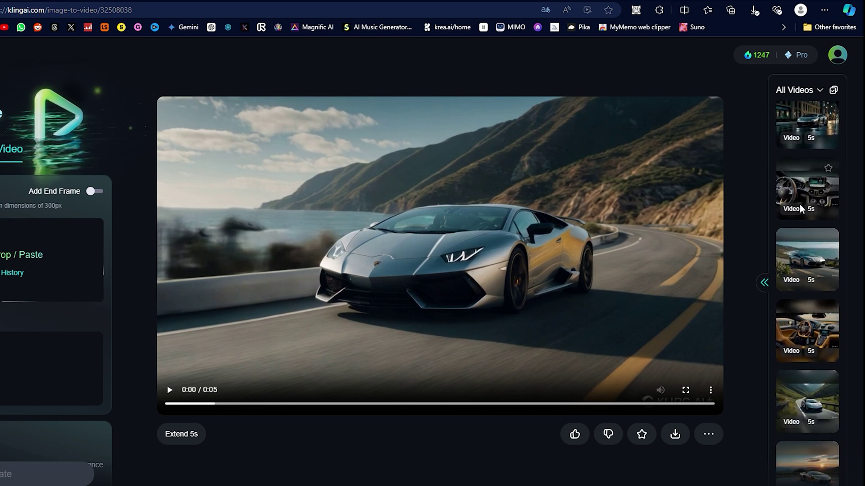
scroll(797, 237, down, 8)
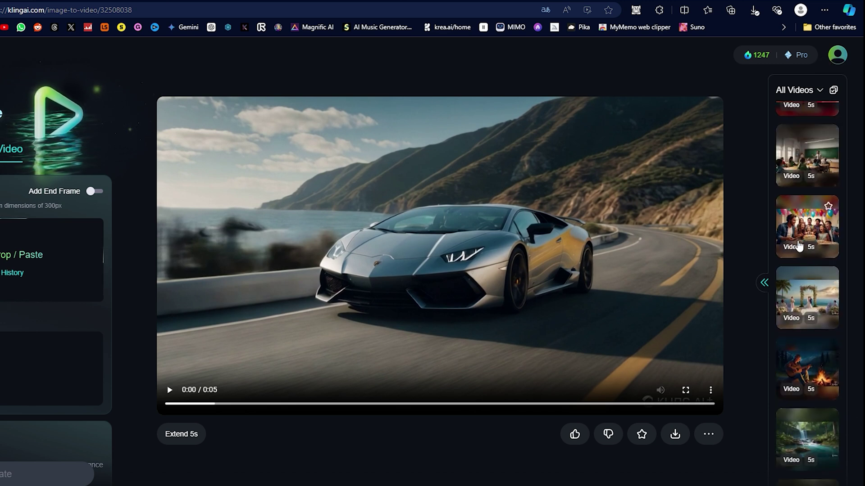
scroll(797, 253, up, 15)
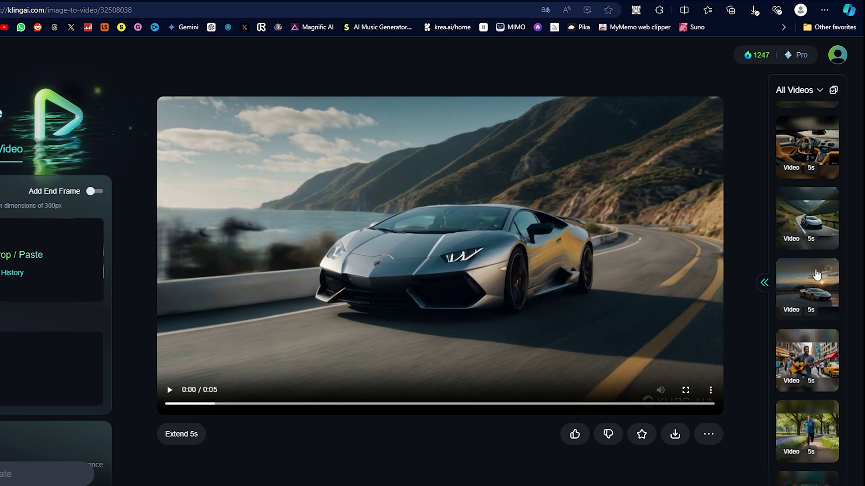
scroll(806, 270, up, 3)
click(814, 90)
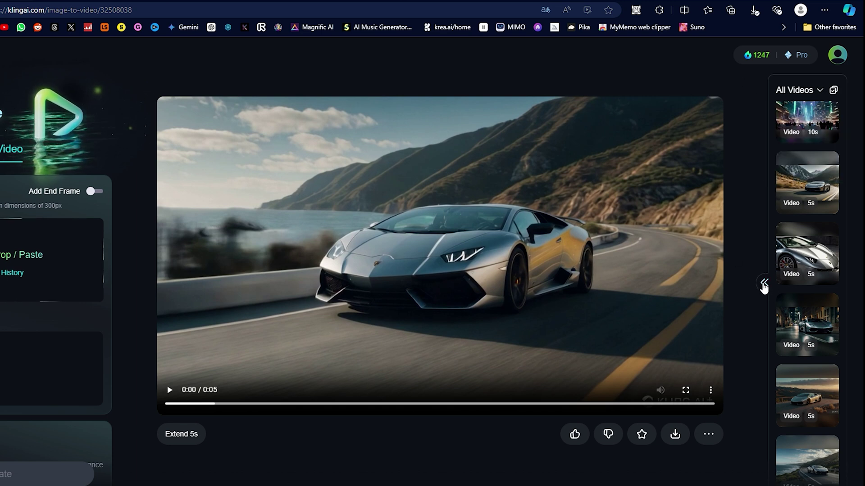
Expand the video history into a full grid, collapse it, and return to Text to Video
click(764, 284)
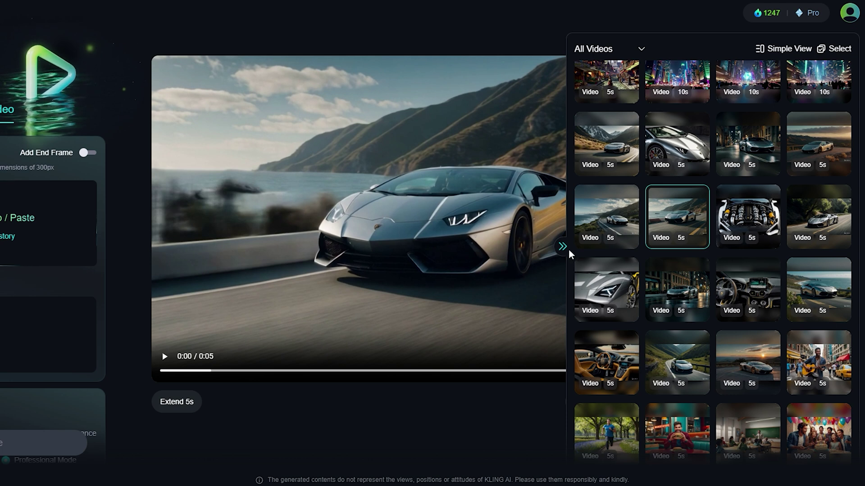
click(563, 248)
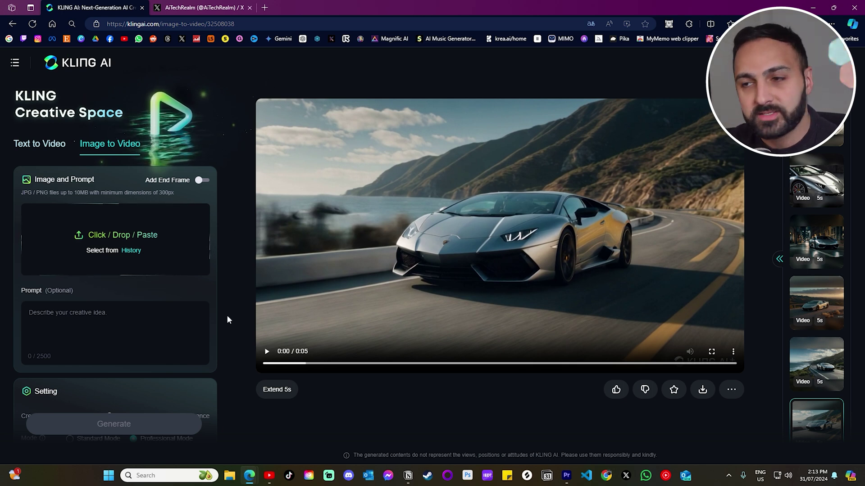
click(40, 144)
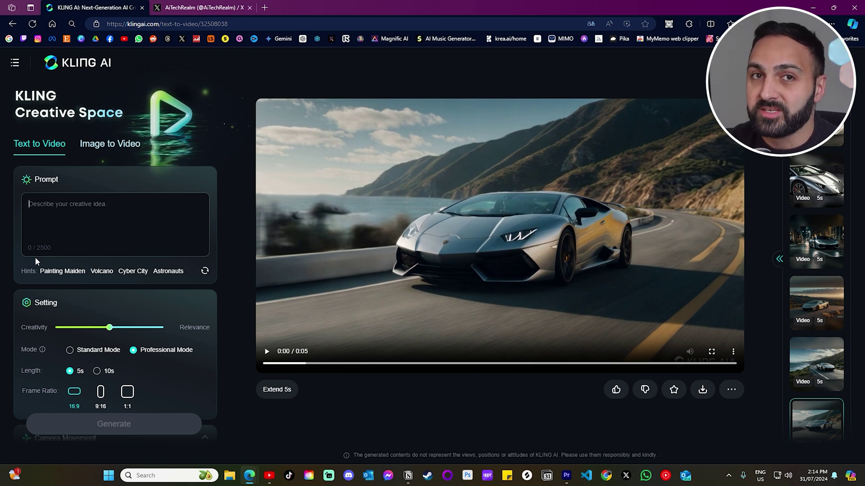
scroll(70, 211, down, 2)
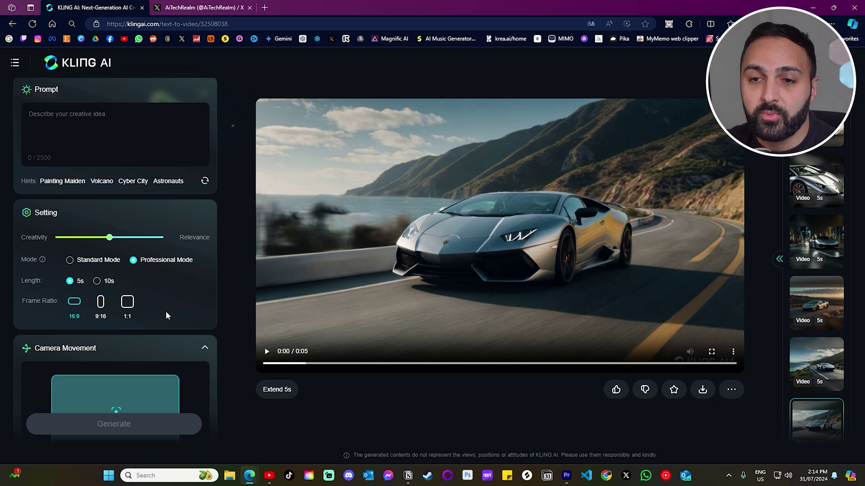
scroll(164, 311, down, 3)
click(172, 336)
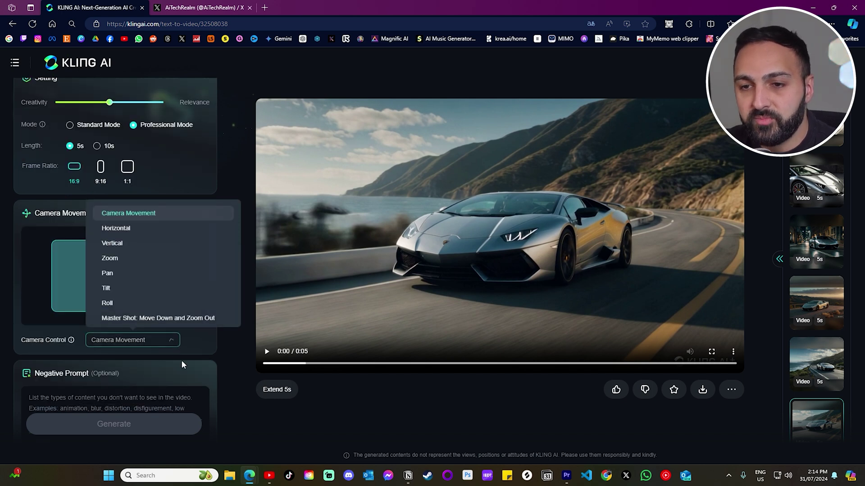
click(242, 203)
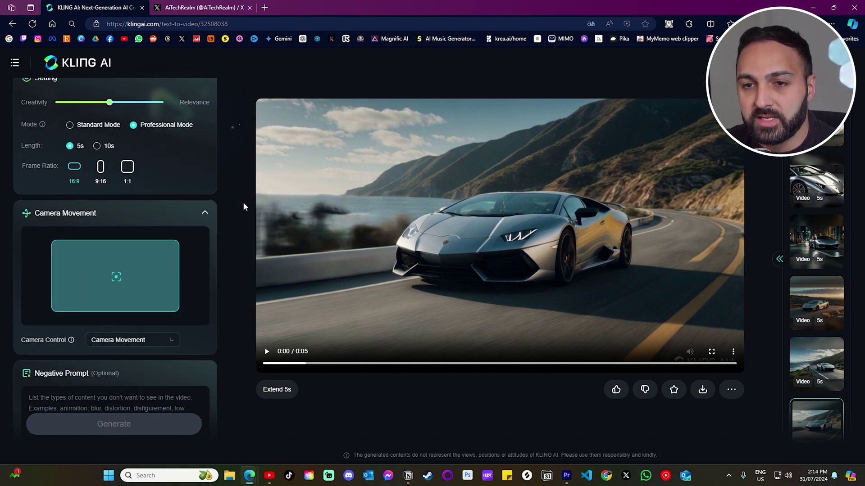
scroll(197, 198, up, 5)
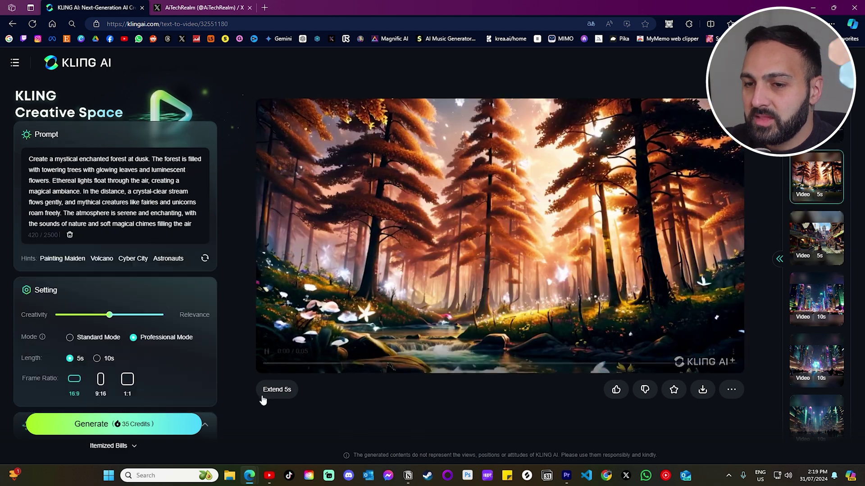
Review the medieval market town and underwater coral city clips from the history sidebar
mouse_move(274, 398)
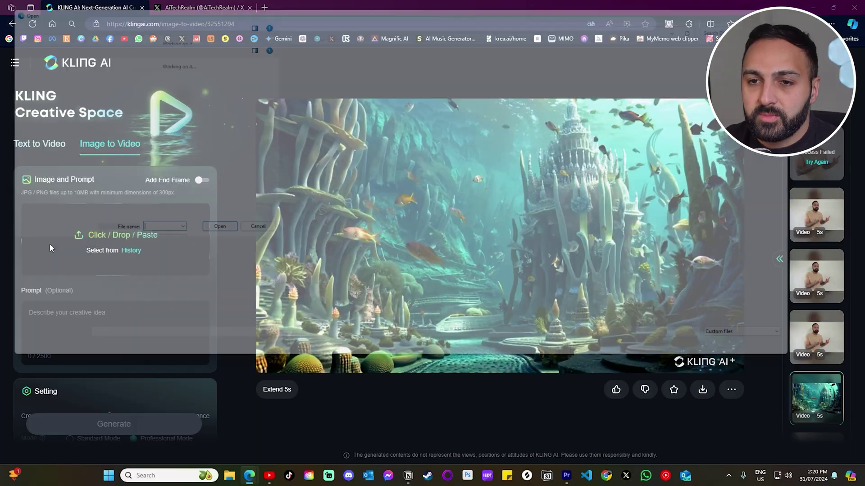
Upload DSC00054.JPG from Pictures > Photoshoot as the source image
click(50, 244)
click(38, 163)
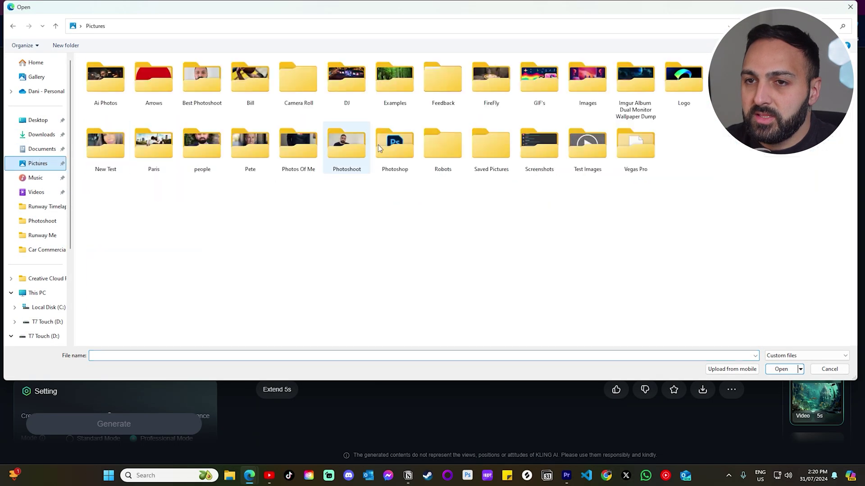
double_click(328, 154)
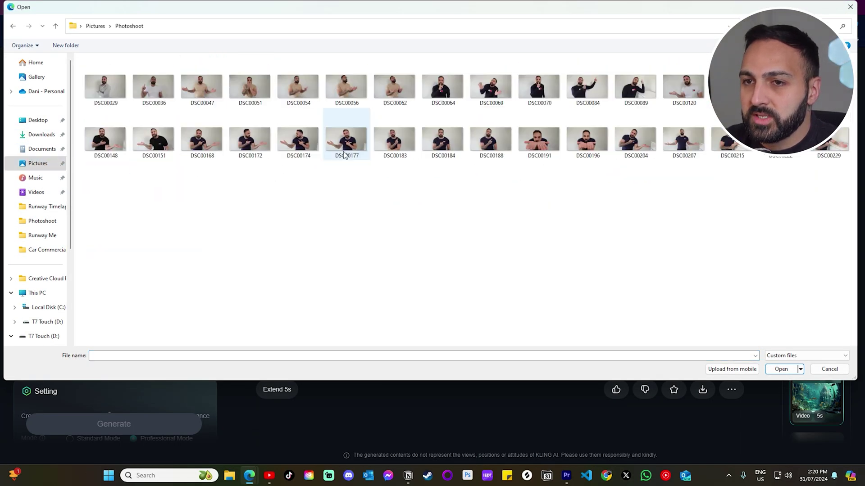
double_click(312, 88)
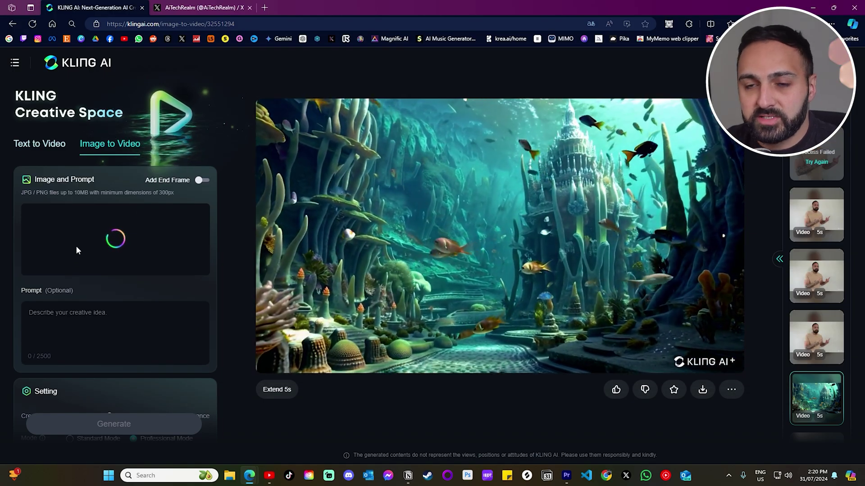
Compare Standard and Professional mode credit costs, keeping Professional mode
scroll(100, 289, down, 3)
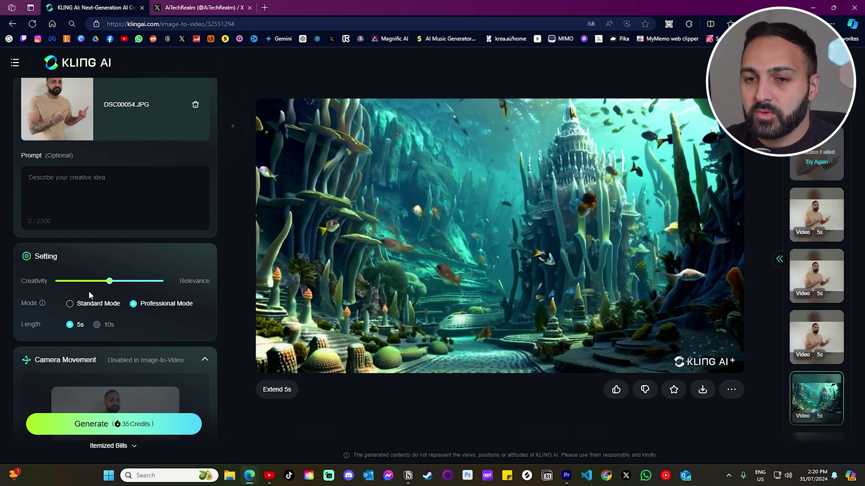
click(69, 305)
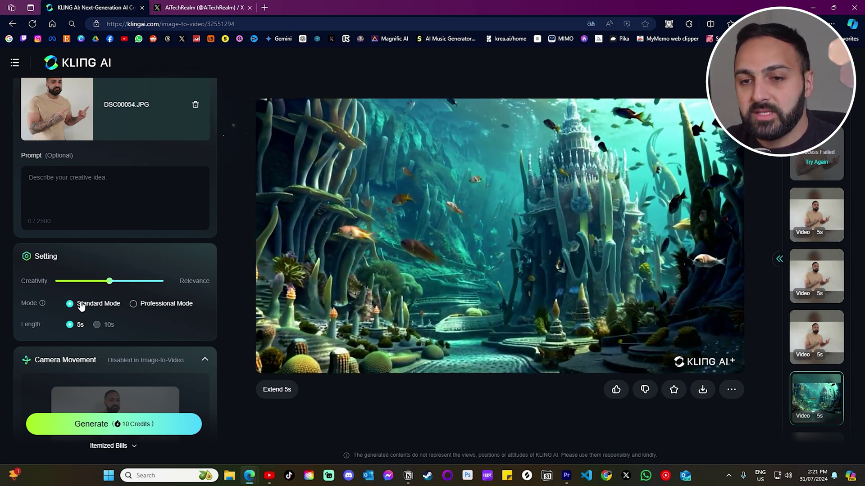
click(184, 305)
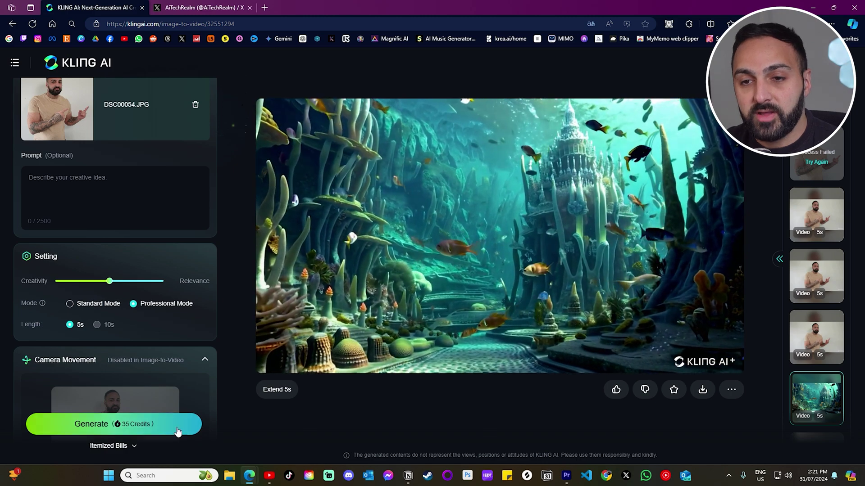
mouse_move(96, 327)
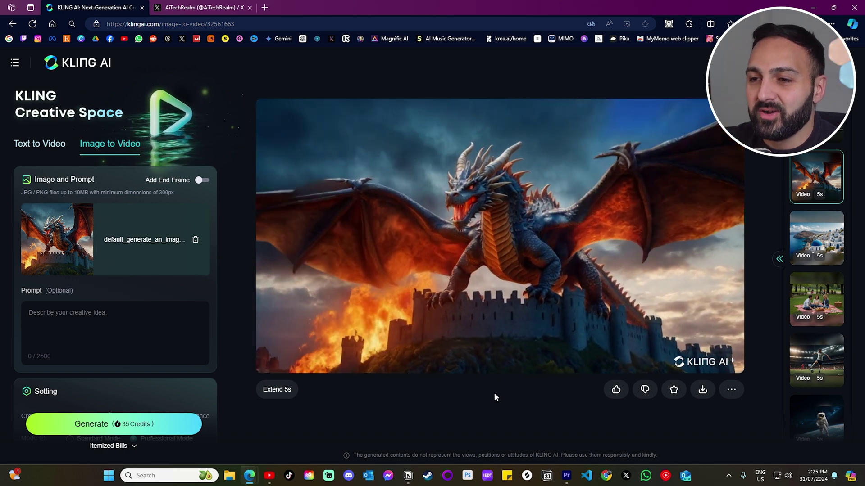
Step up through the haunted house, runway, storm and Taj Mahal clips to the rock concert
key(Up)
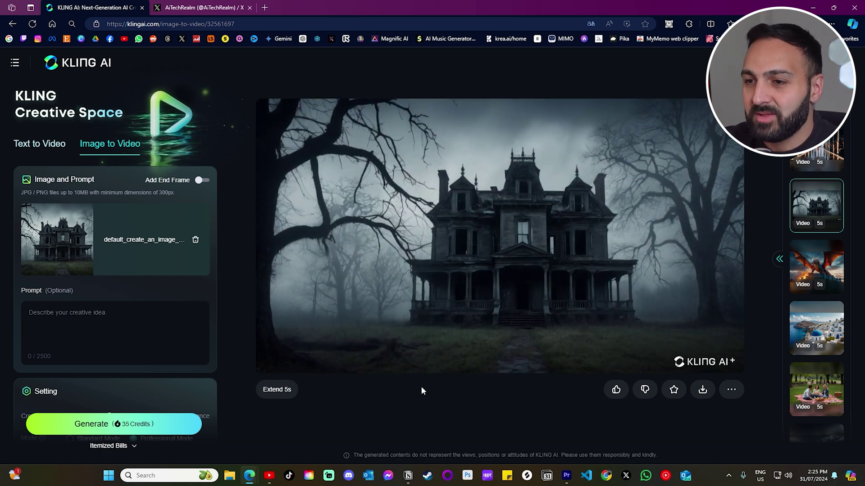
key(Up)
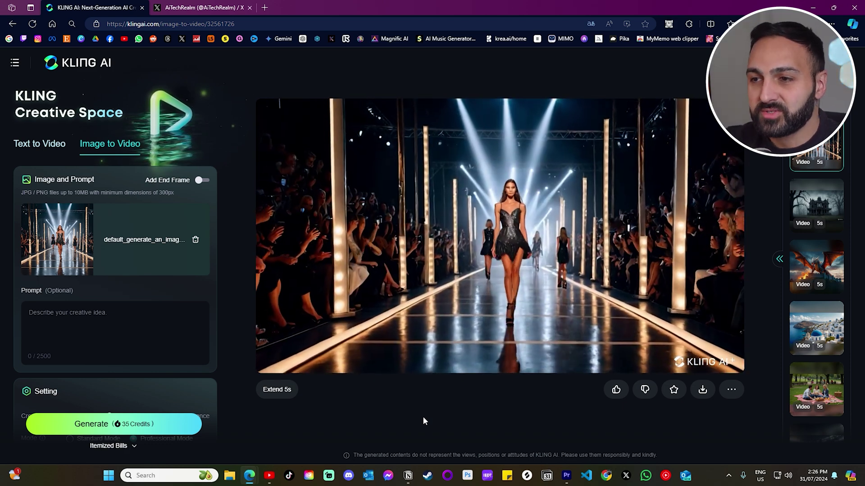
key(Up)
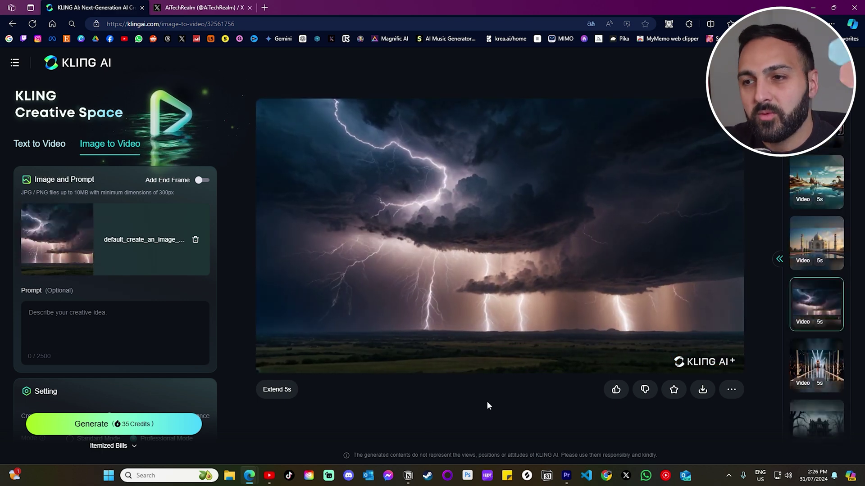
key(Up)
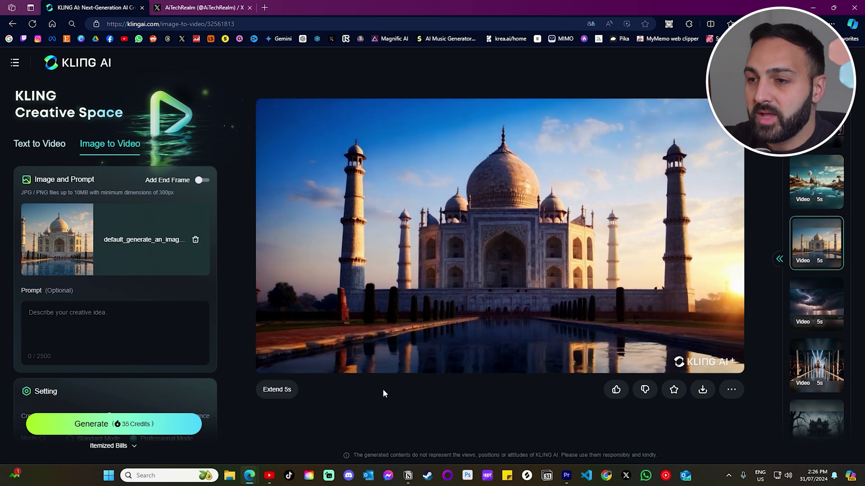
key(Up)
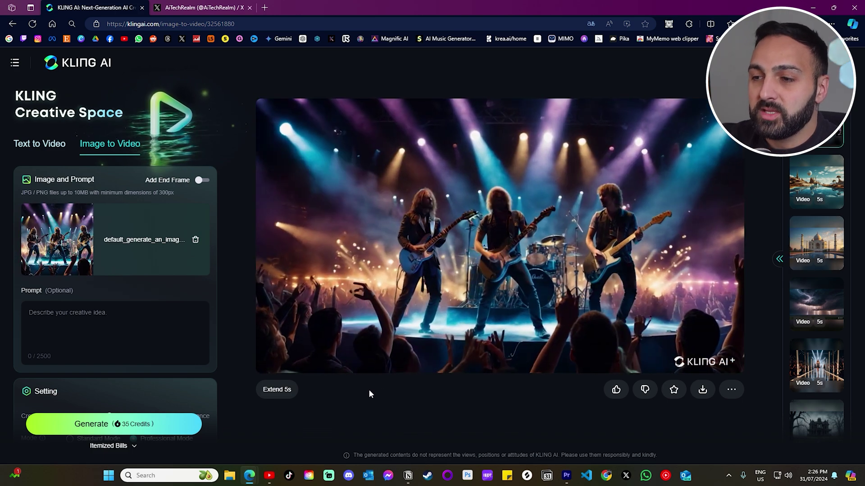